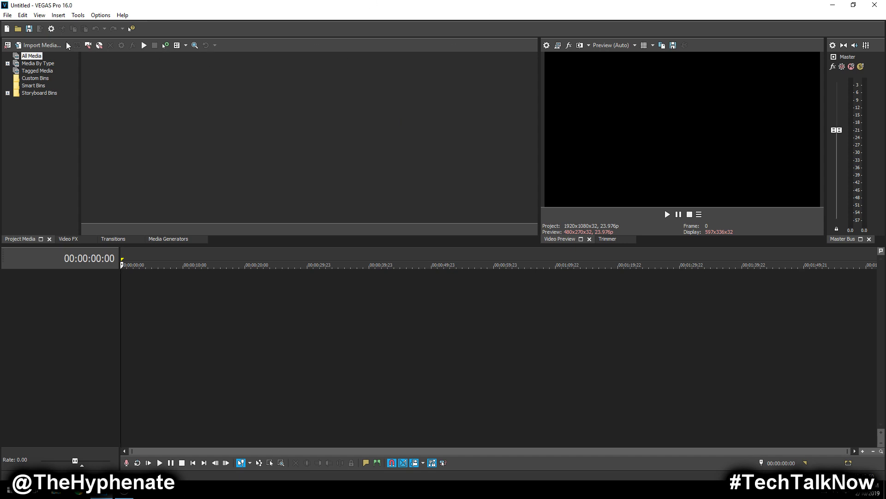
Create a new project from the HD 1920x1080 template at 23.976 fps (IVTC Film), progressive.
key(alt)
key(f)
key(Escape)
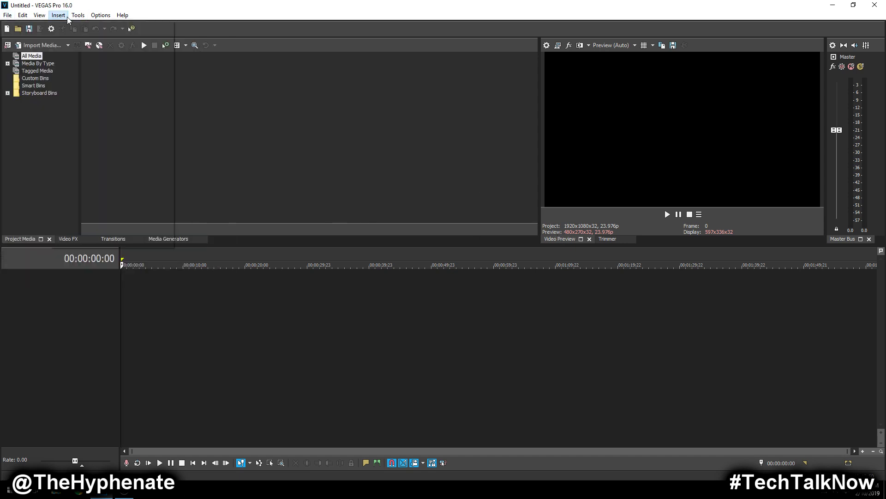
click(6, 16)
click(18, 26)
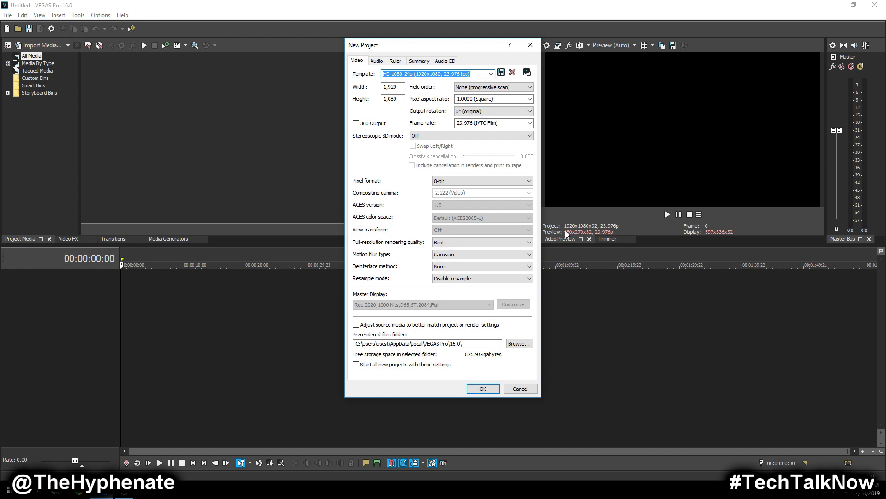
click(490, 74)
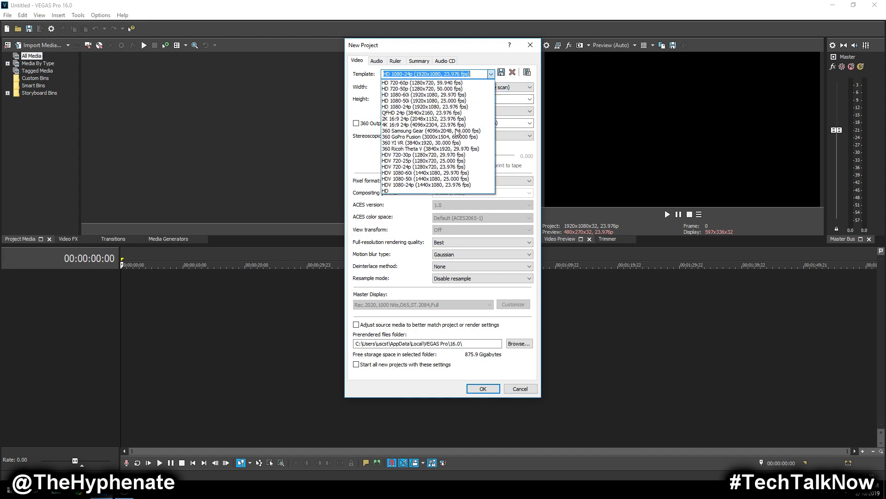
click(392, 195)
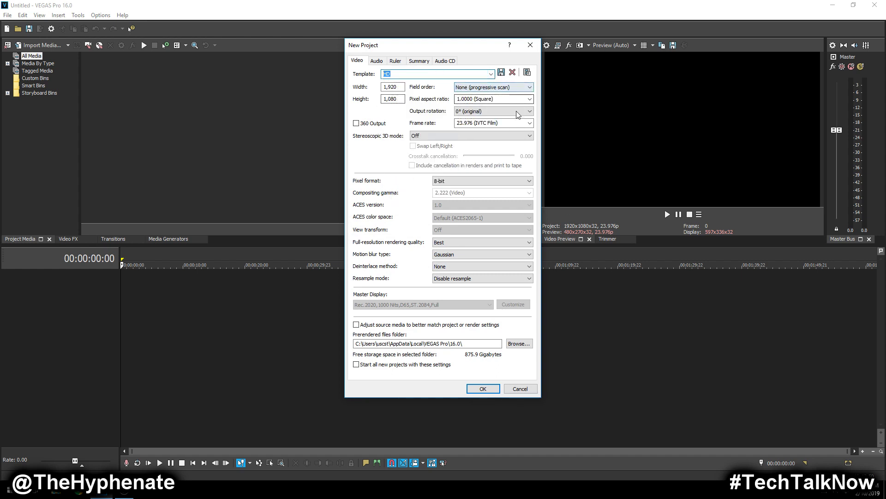
click(527, 124)
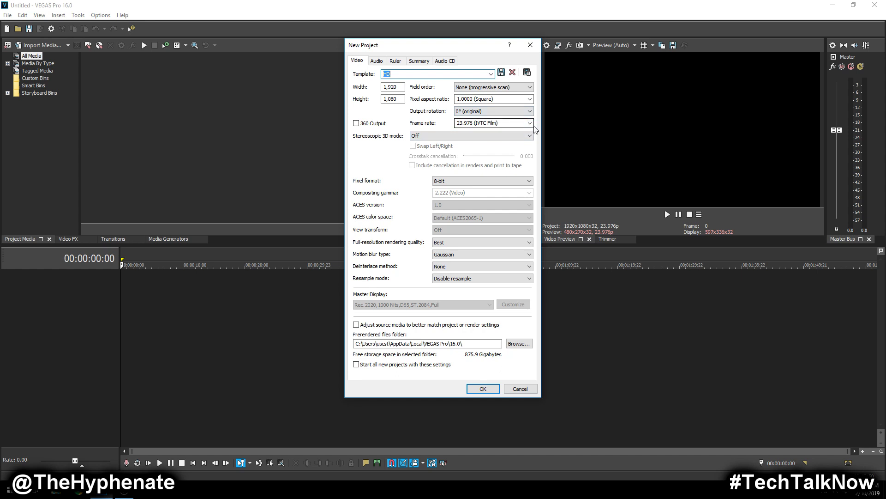
click(481, 389)
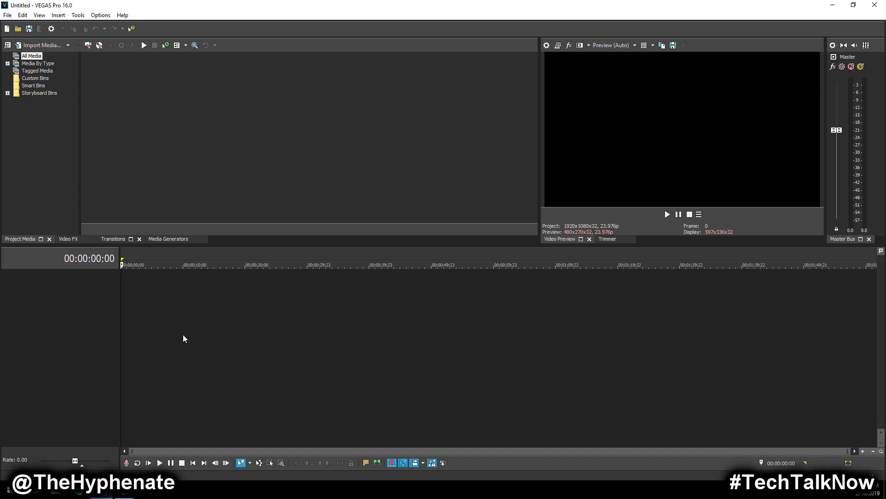
click(101, 15)
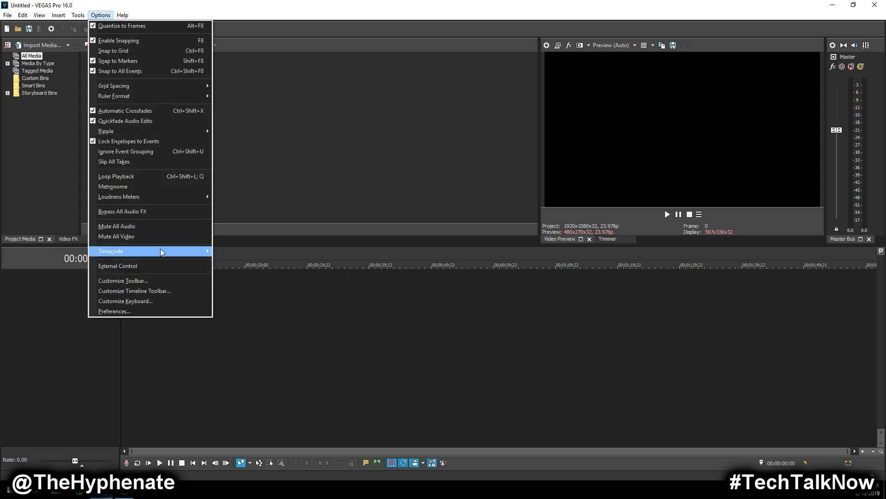
In Editing preferences, change New still image length to 0.050 seconds and apply.
click(154, 311)
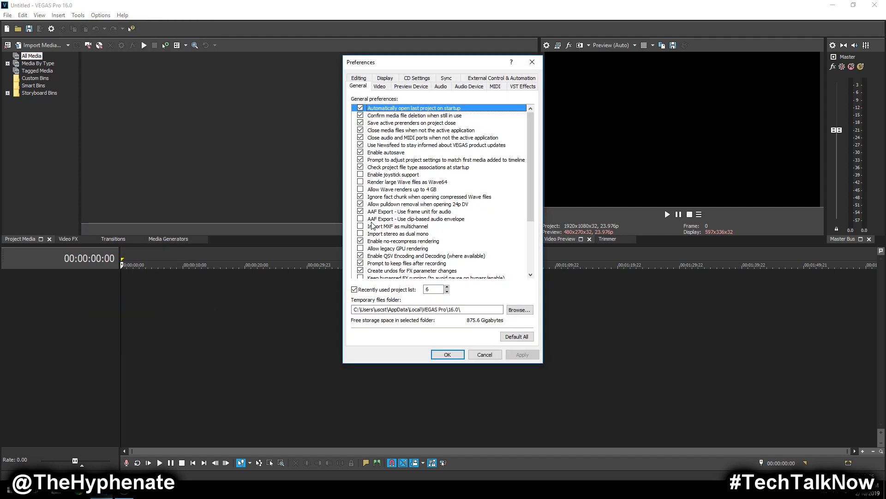
click(362, 78)
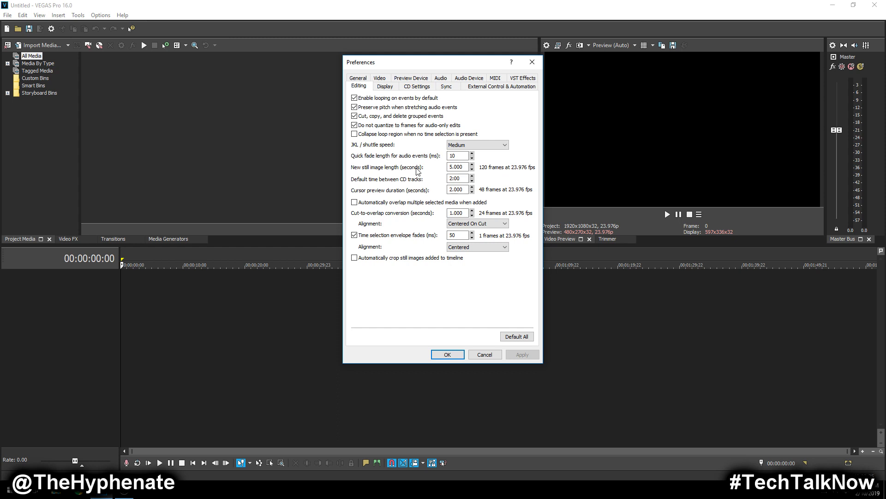
click(460, 167)
click(471, 169)
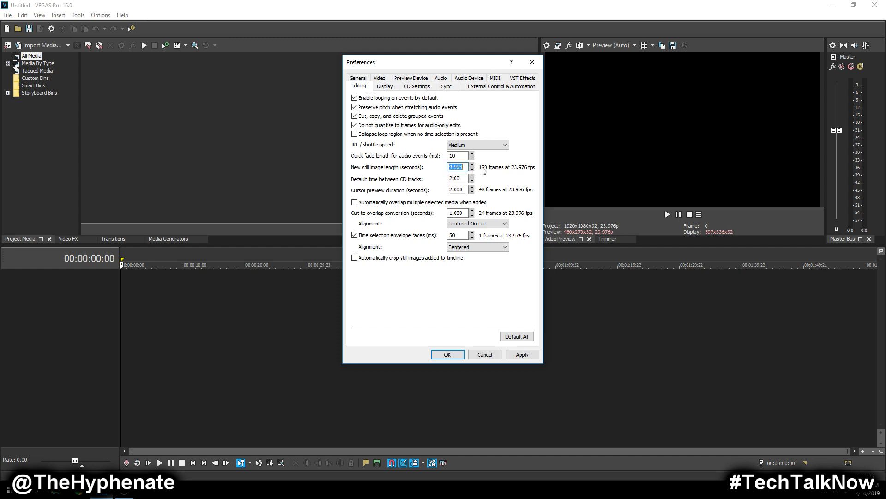
text(5)
text(0)
click(522, 354)
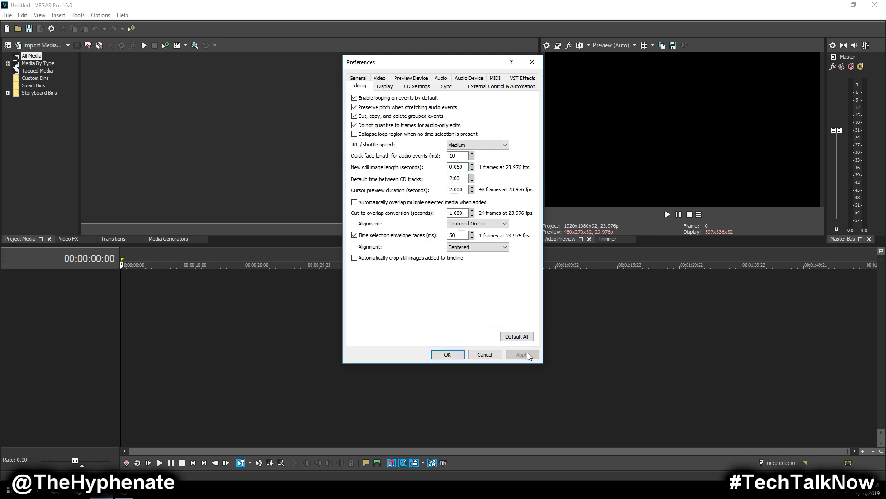
Close Preferences and import every JPEG in the Wide folder, from DSC08206_filtered onward.
click(448, 355)
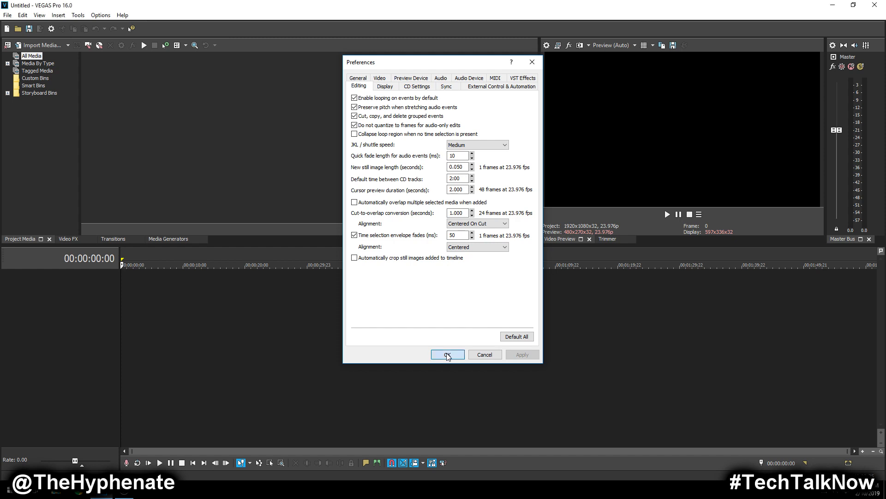
click(56, 44)
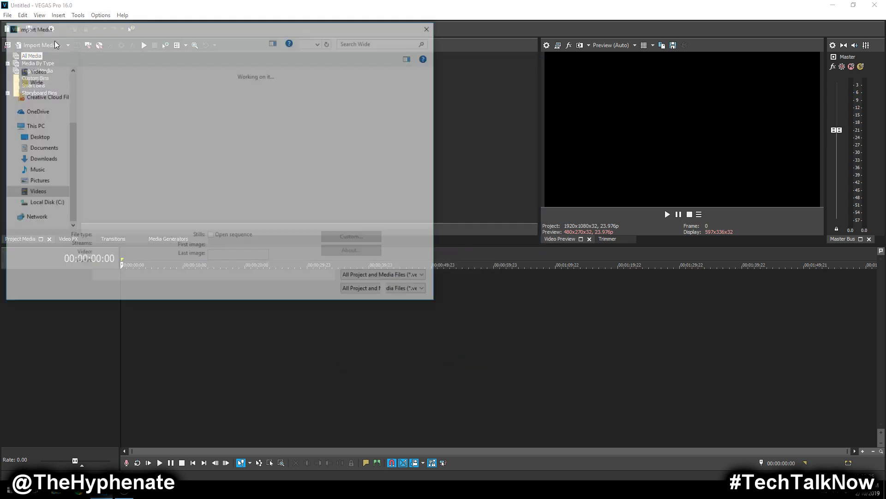
click(106, 88)
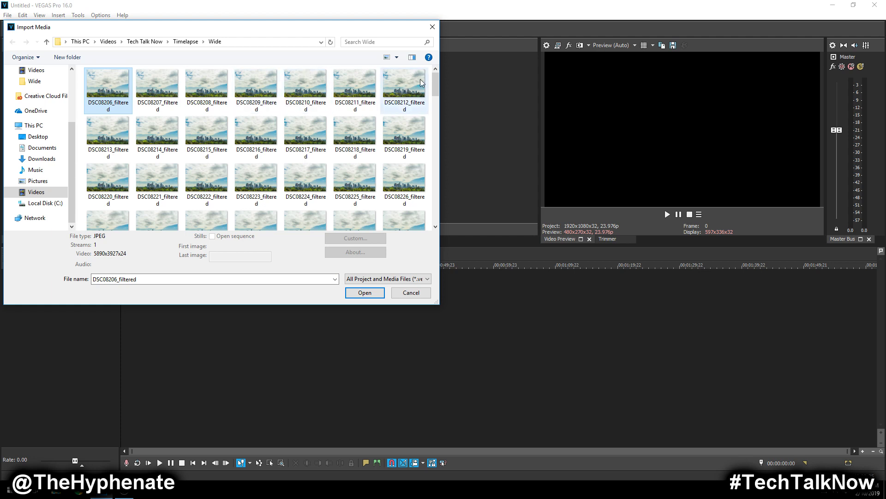
mouse_move(438, 84)
mouse_down()
mouse_move(439, 215)
mouse_move(426, 73)
mouse_up()
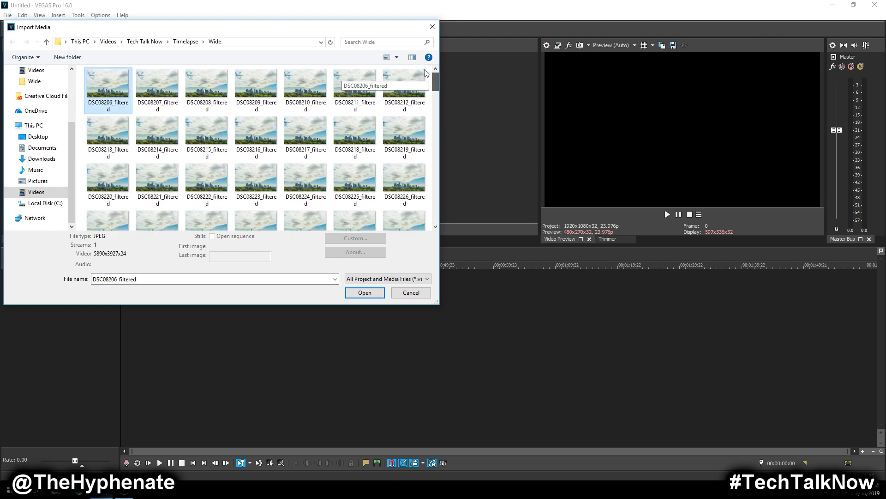
click(108, 84)
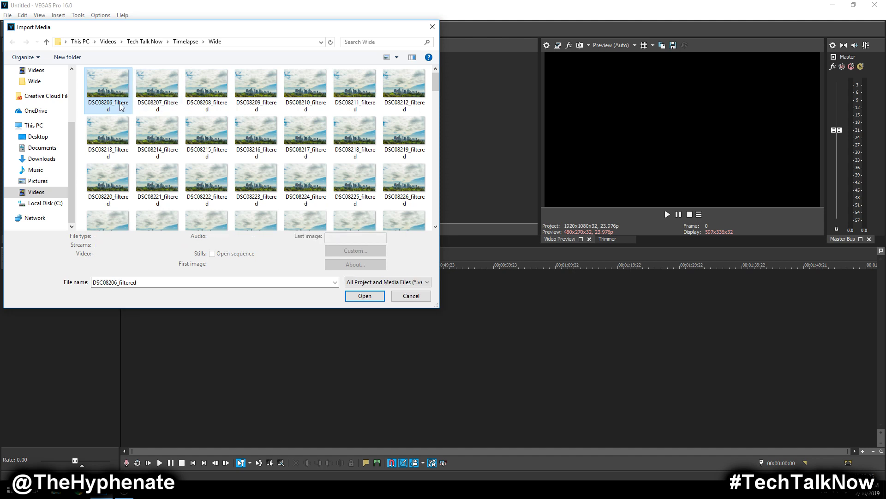
key(ctrl+a)
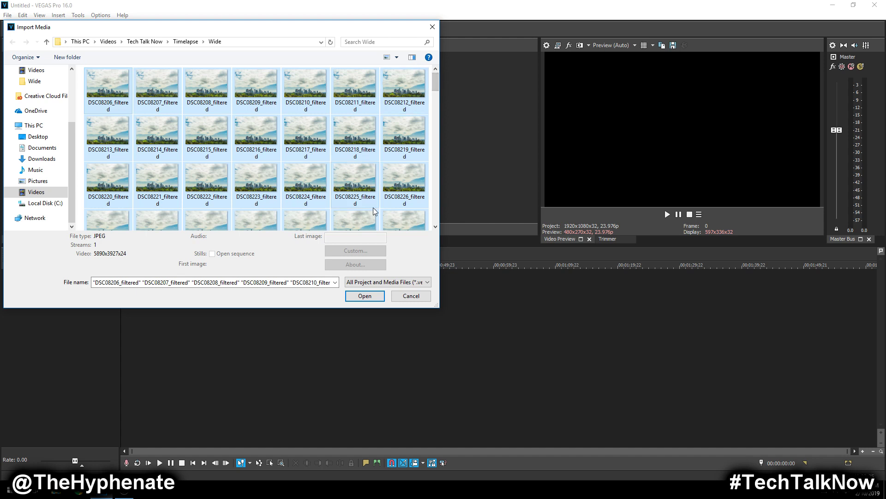
click(355, 297)
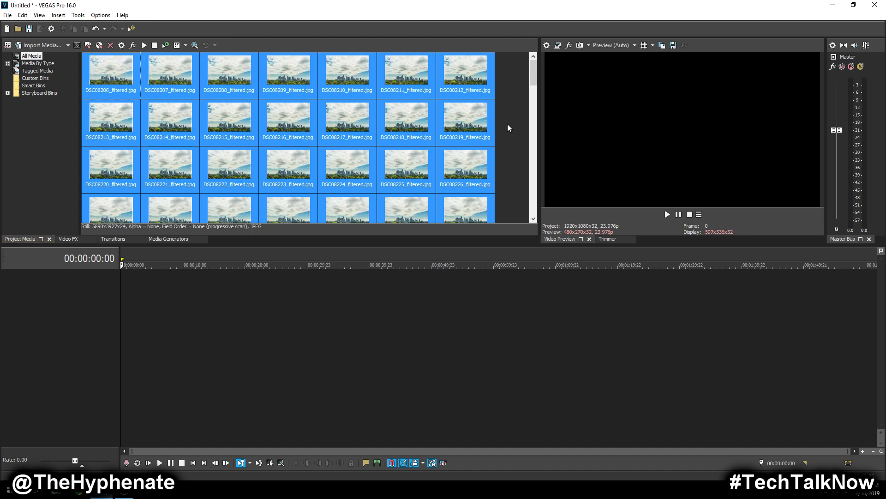
Drop all selected stills at the timeline start and zoom the timeline to show the whole sequence.
scroll(524, 82, down, 10)
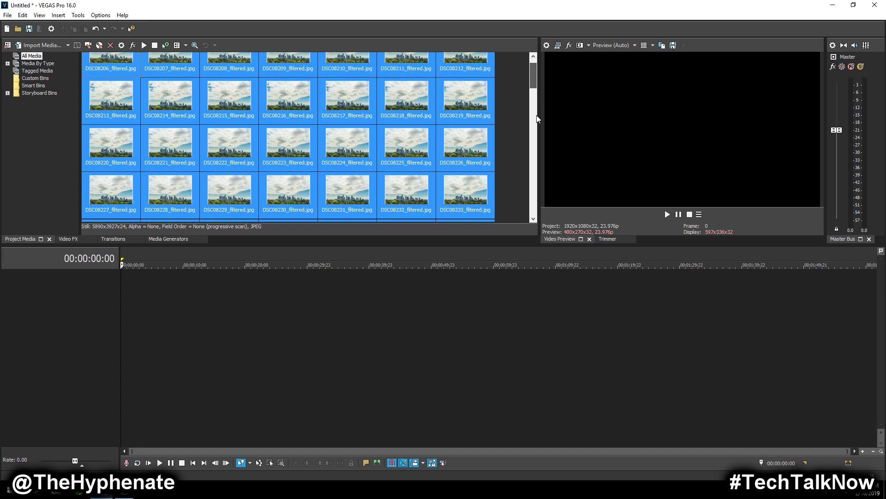
scroll(193, 181, up, 10)
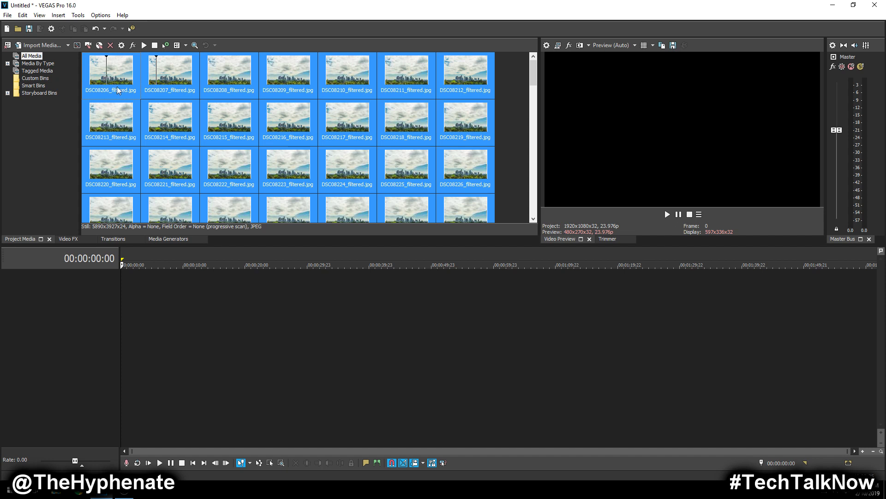
drag(118, 90, 110, 287)
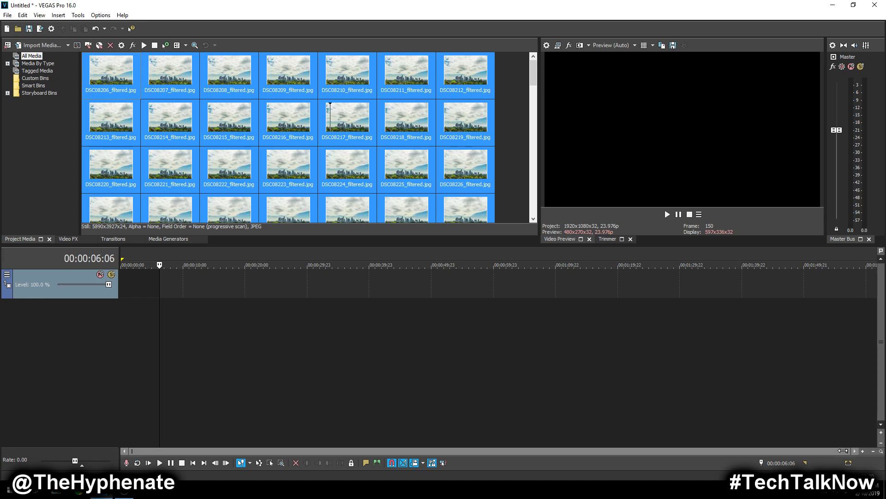
drag(843, 451, 171, 427)
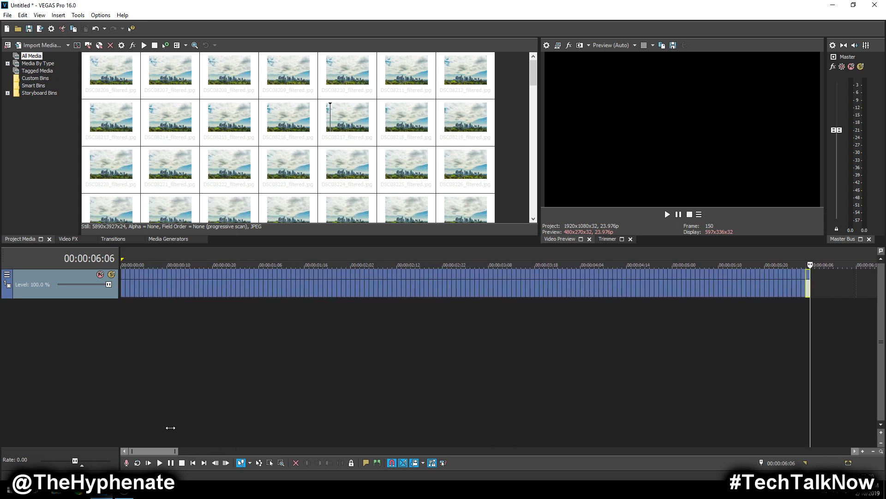
click(193, 462)
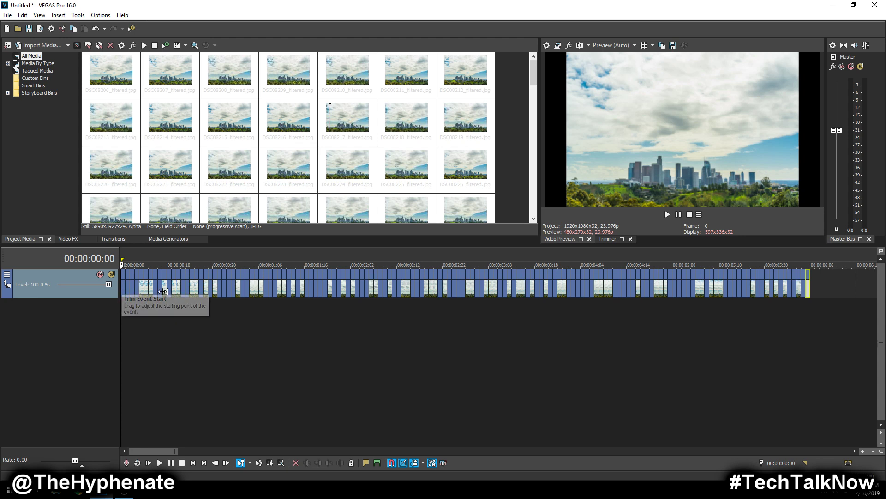
Check the preview quality options, then play and stop the time-lapse preview.
scroll(217, 410, up, 1)
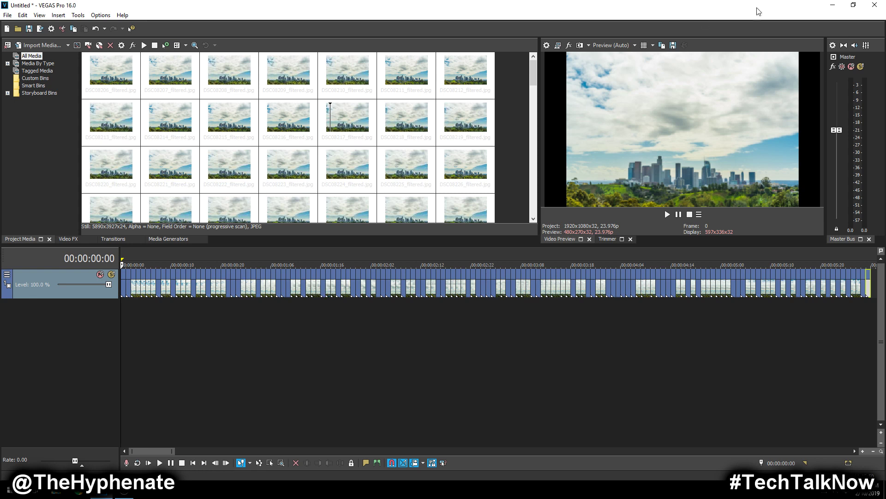
click(612, 45)
click(612, 63)
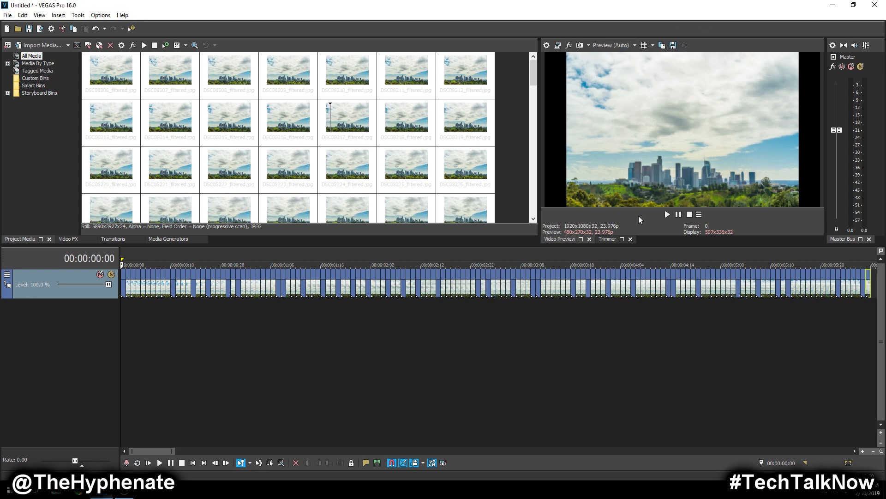
scroll(775, 359, down, 2)
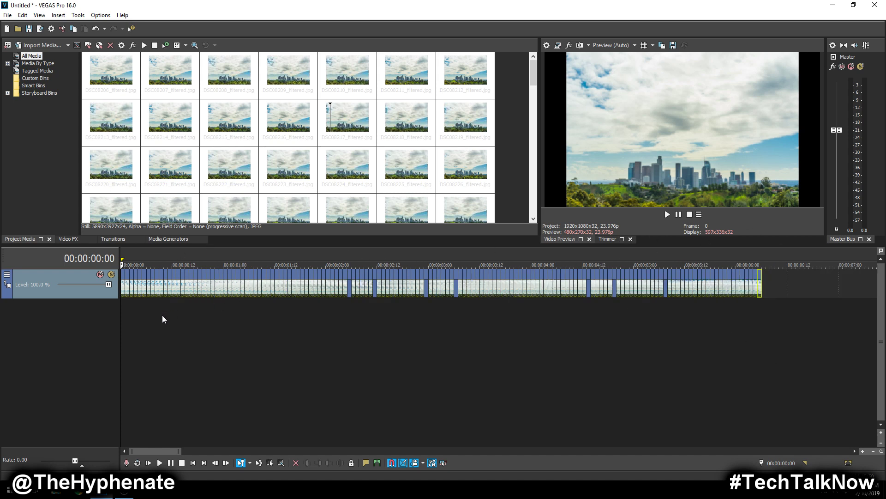
key(space)
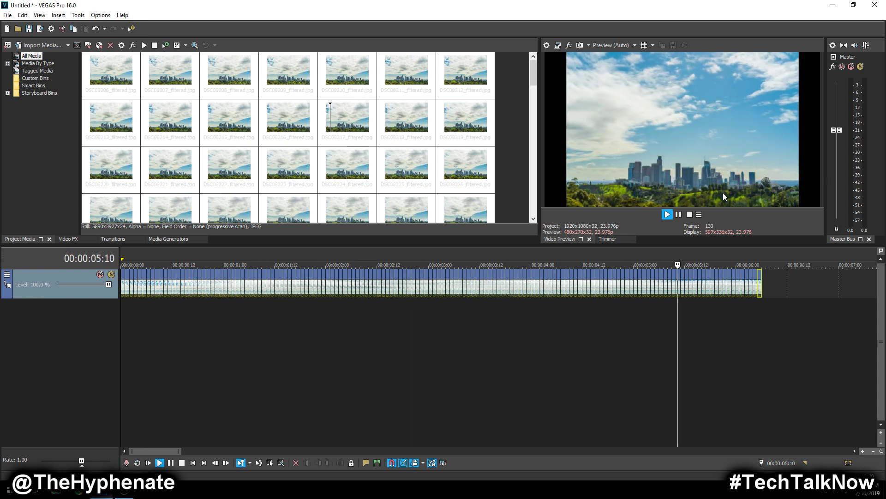
key(space)
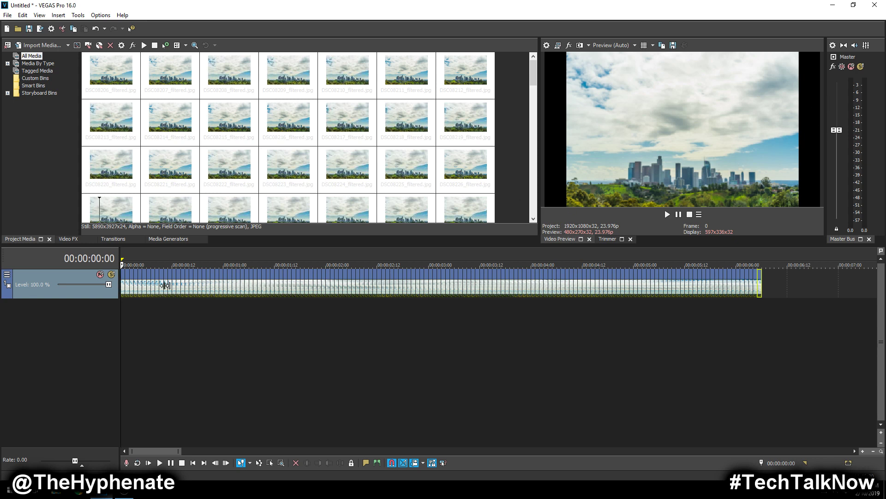
Zoom into the timeline and bring up Event Pan/Crop for DSC08206_filtered.
scroll(170, 302, up, 10)
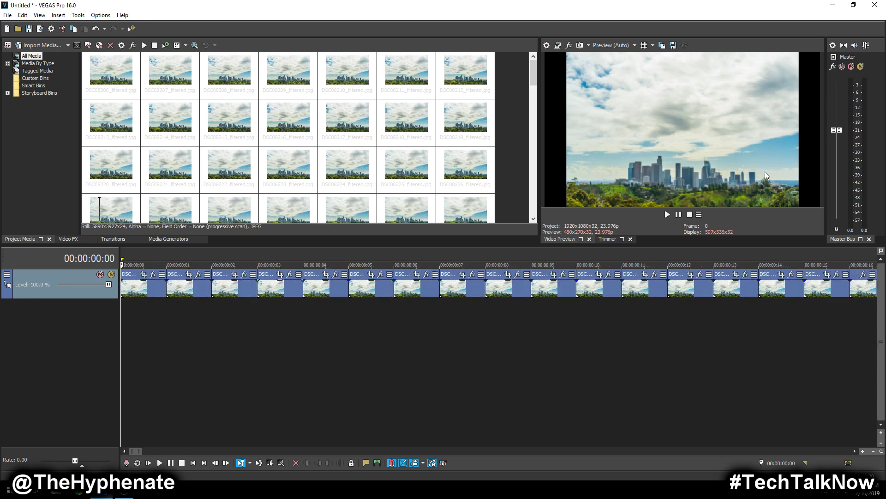
scroll(174, 299, up, 3)
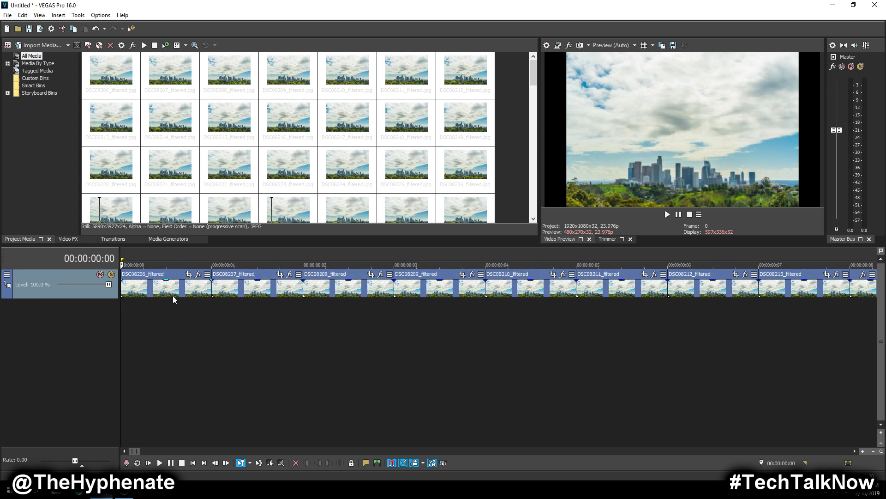
scroll(317, 303, up, 3)
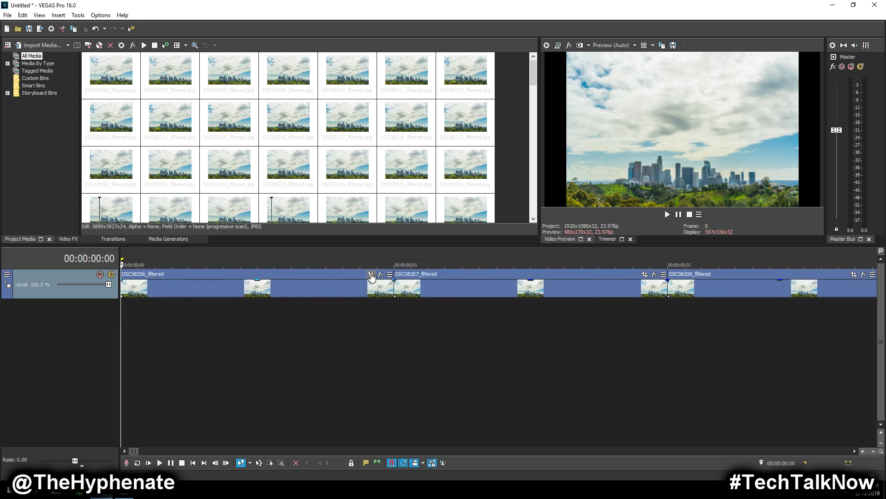
click(371, 275)
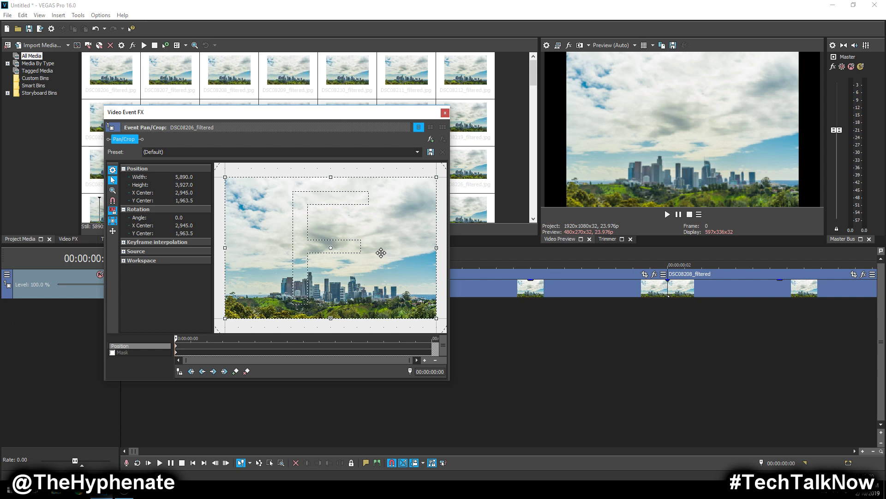
Match the crop to the 16:9 output aspect and lower the framing to Y center 2,264.6.
right_click(381, 253)
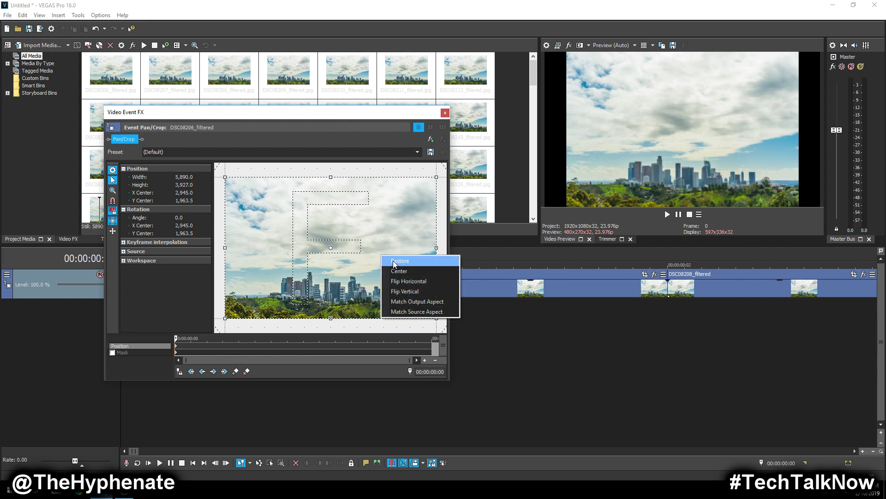
click(422, 303)
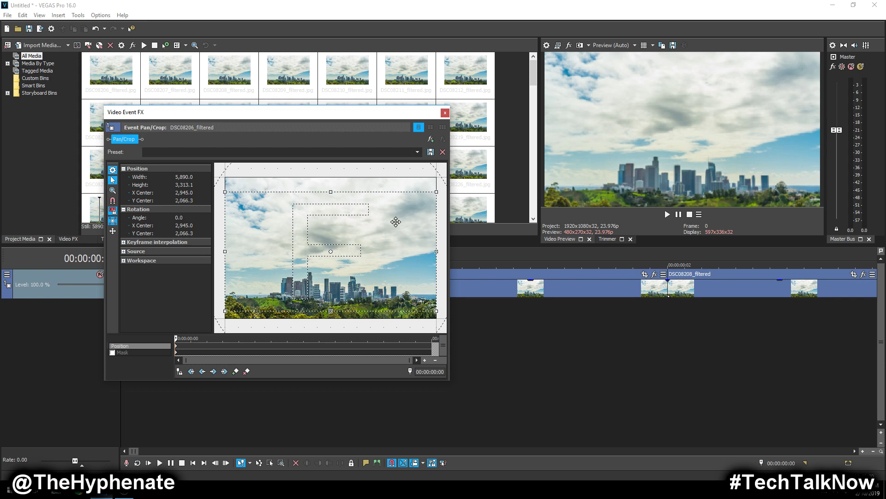
drag(396, 213, 396, 224)
scroll(400, 320, up, 1)
scroll(400, 320, up, 1)
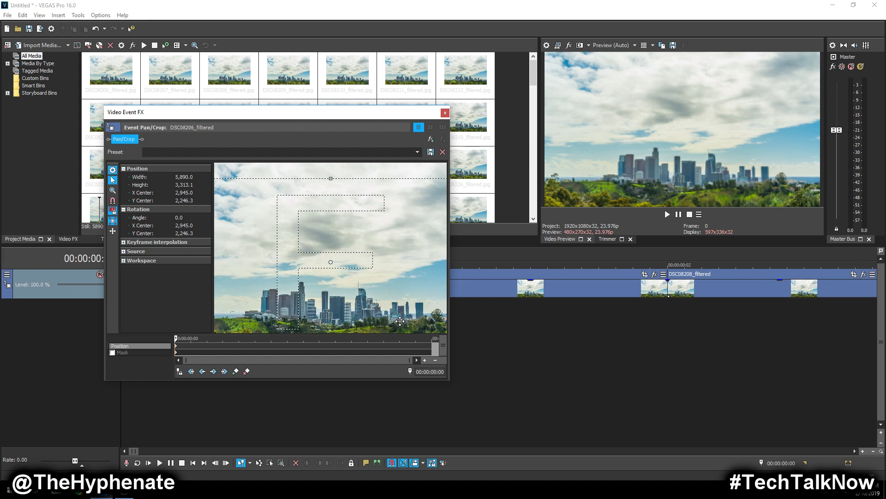
drag(449, 380, 543, 434)
drag(480, 324, 479, 323)
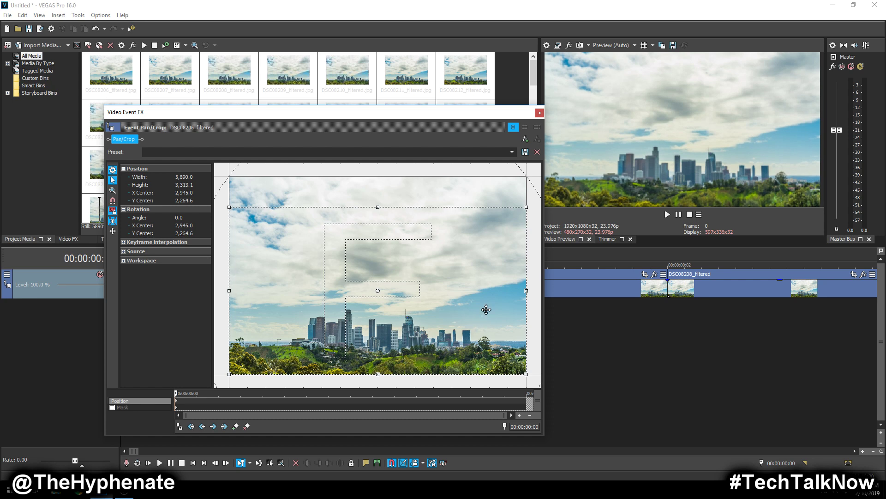
Close Pan/Crop and copy the first still, DSC08206_filtered, from the timeline.
click(539, 113)
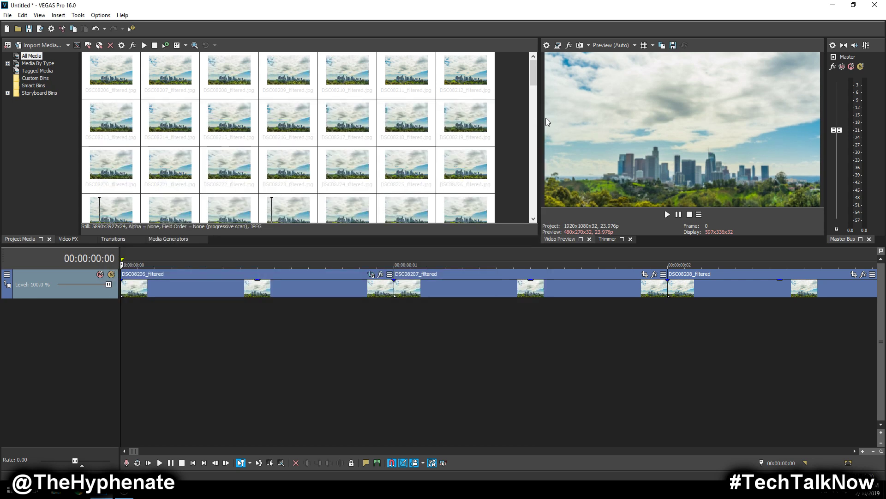
scroll(238, 277, down, 3)
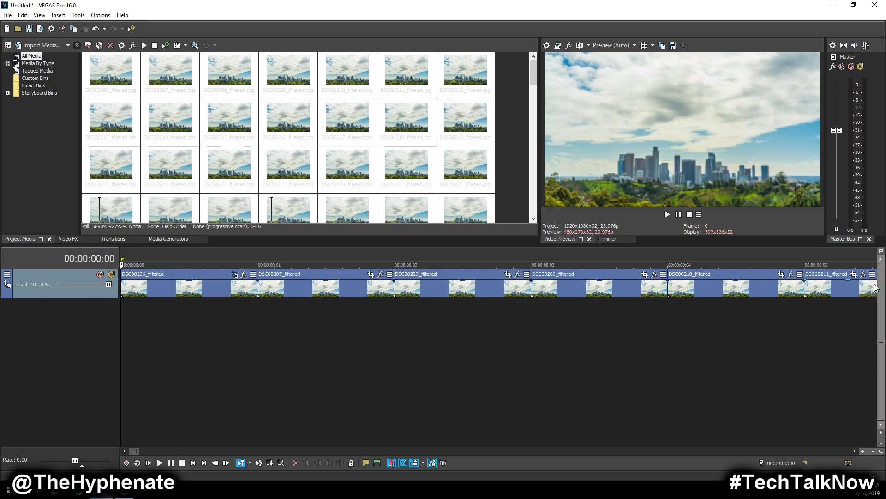
click(187, 309)
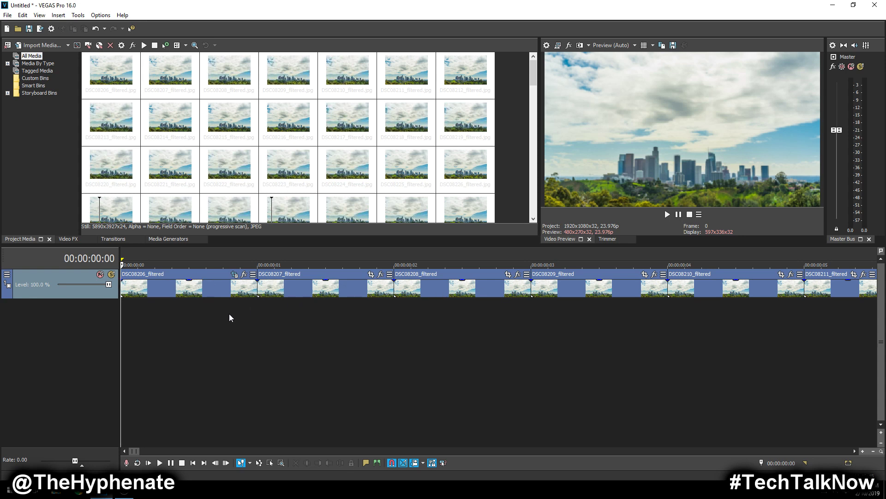
click(255, 319)
click(404, 324)
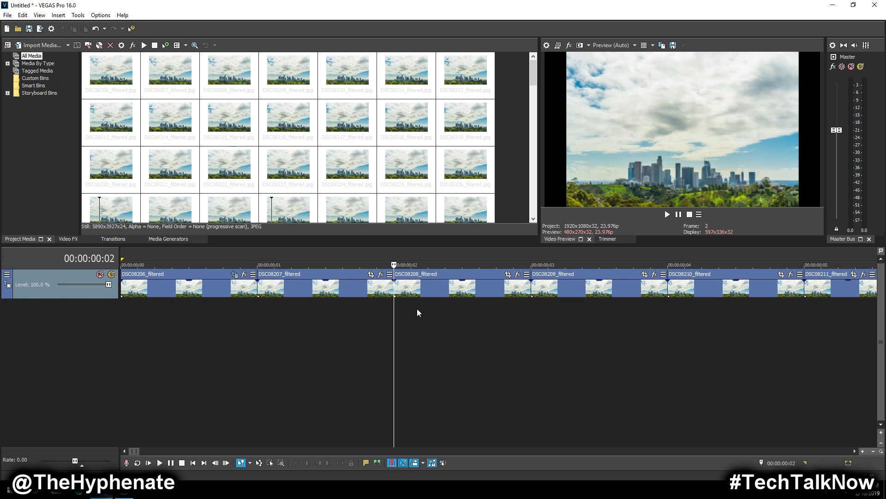
click(204, 290)
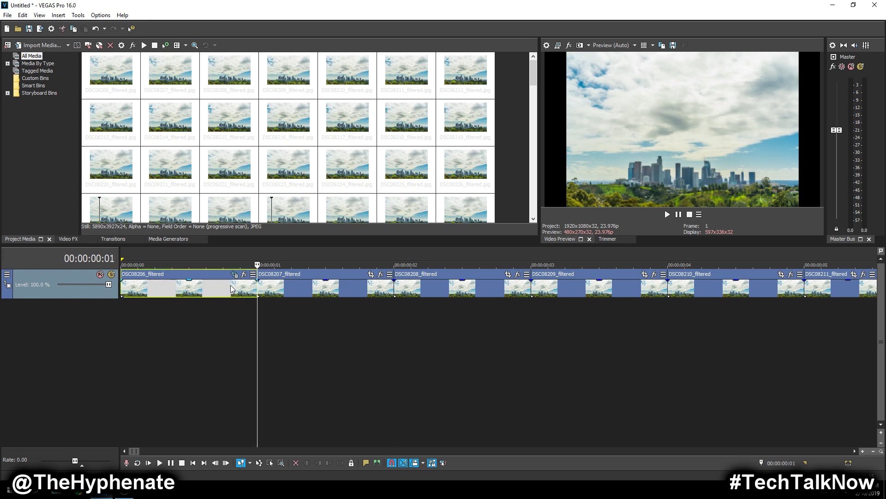
right_click(187, 290)
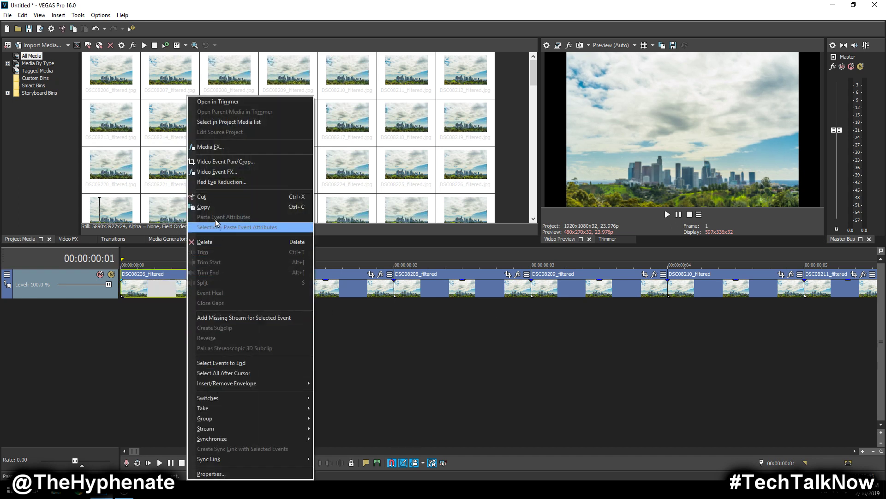
click(209, 206)
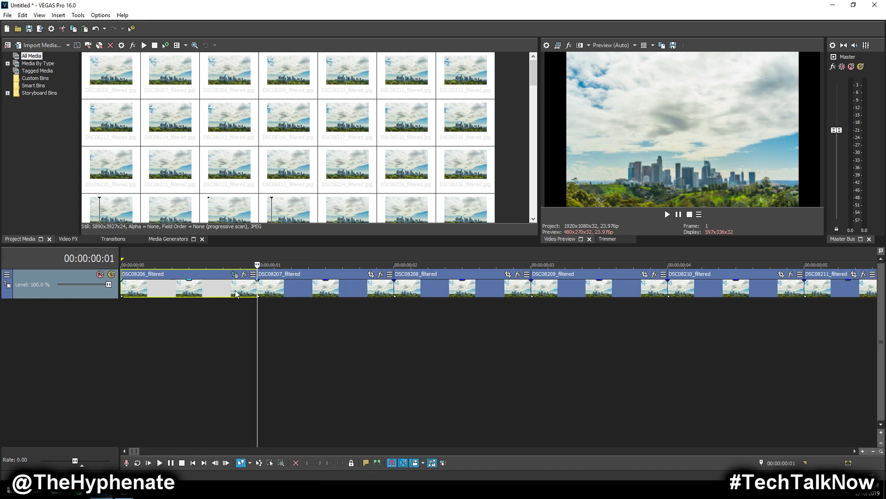
Select all timeline events and paste the first still's event attributes onto them.
click(270, 293)
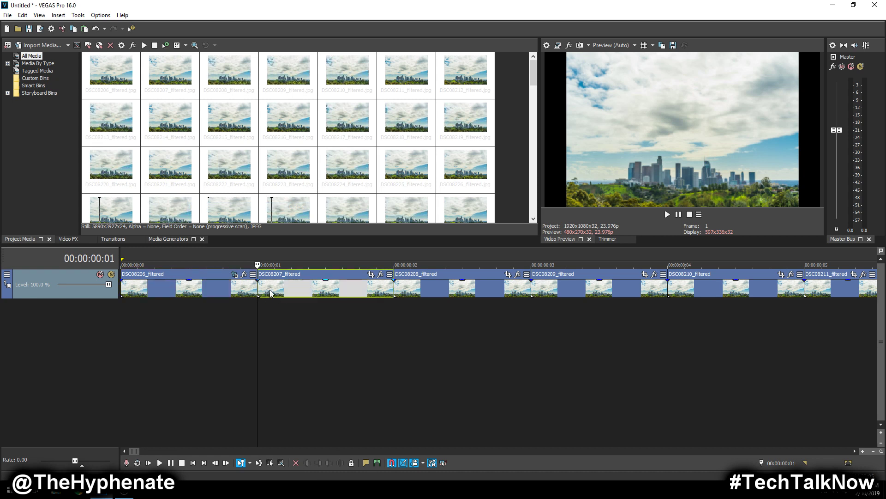
drag(140, 451, 171, 454)
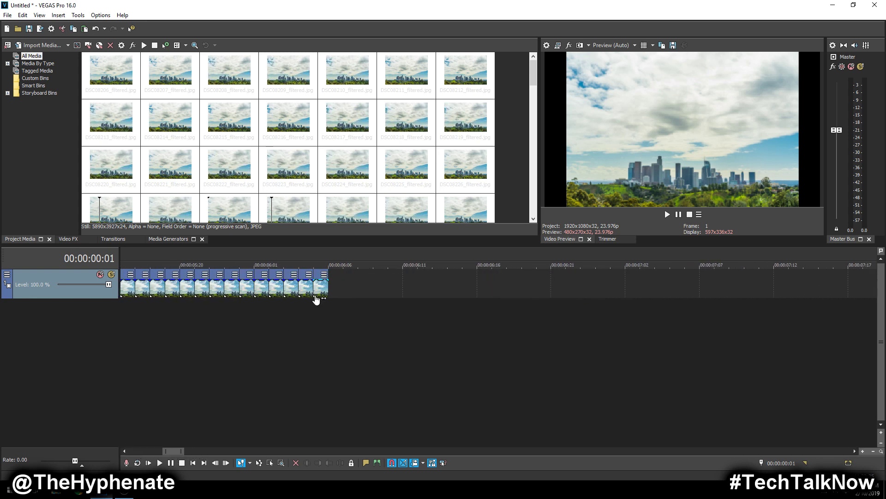
key(ctrl+a)
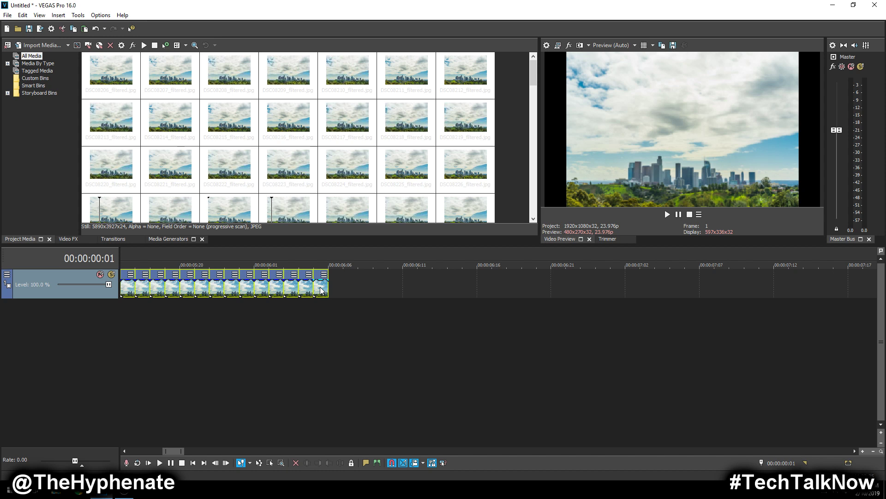
right_click(322, 290)
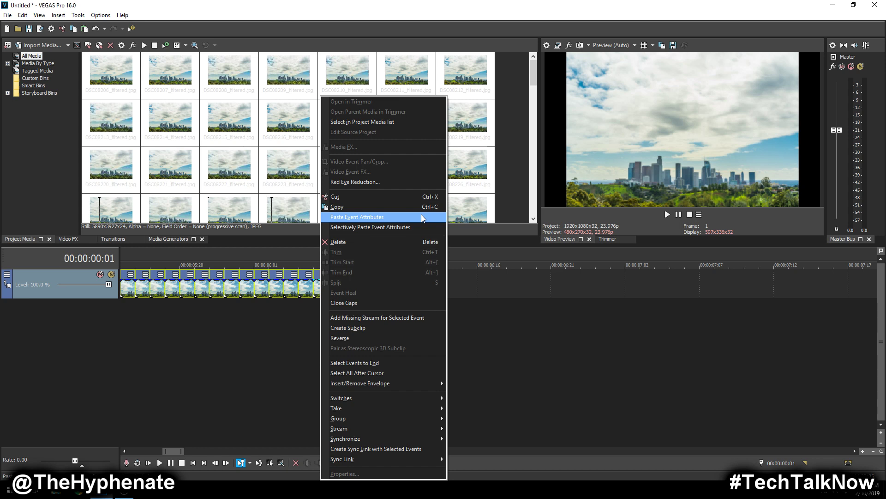
click(421, 215)
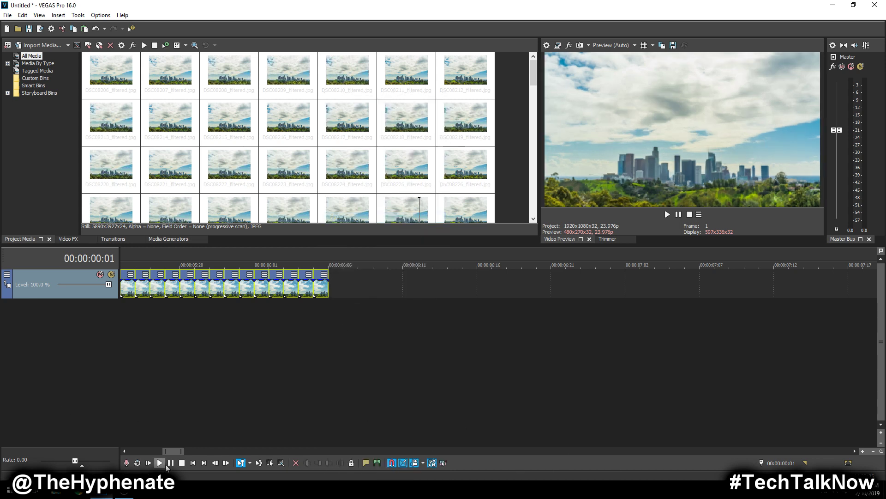
scroll(167, 346, down, 5)
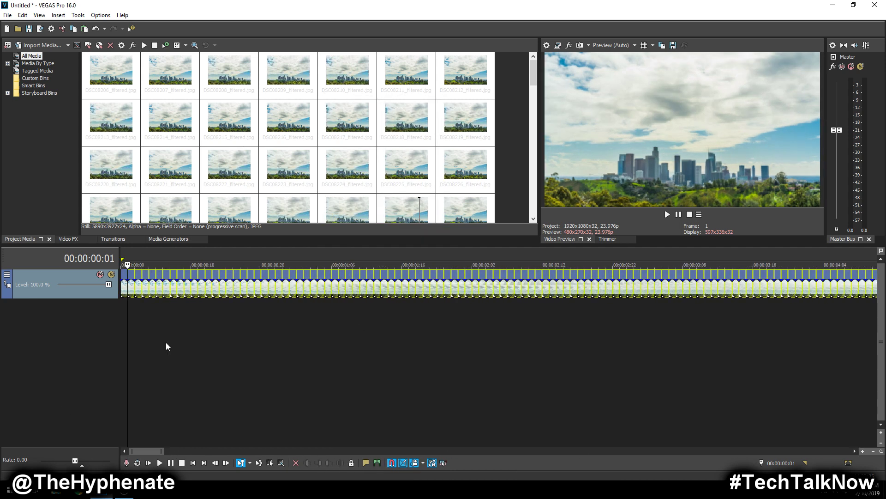
click(120, 304)
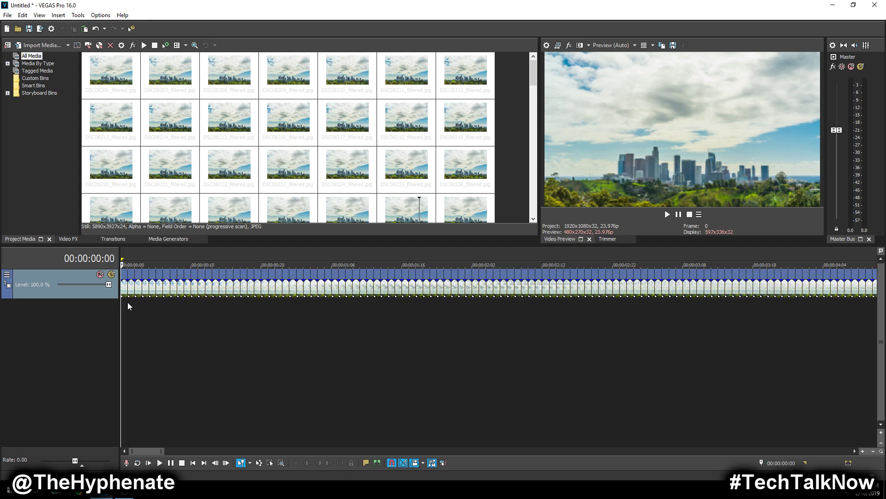
click(311, 326)
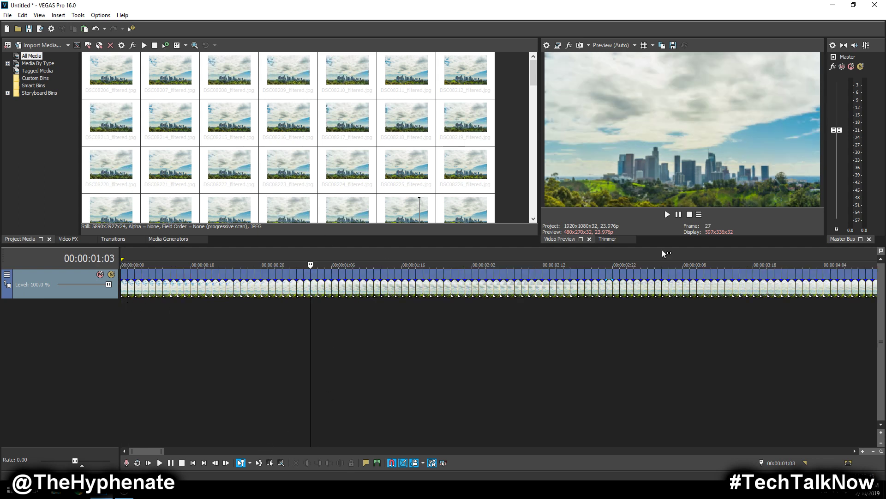
click(193, 463)
scroll(599, 386, down, 2)
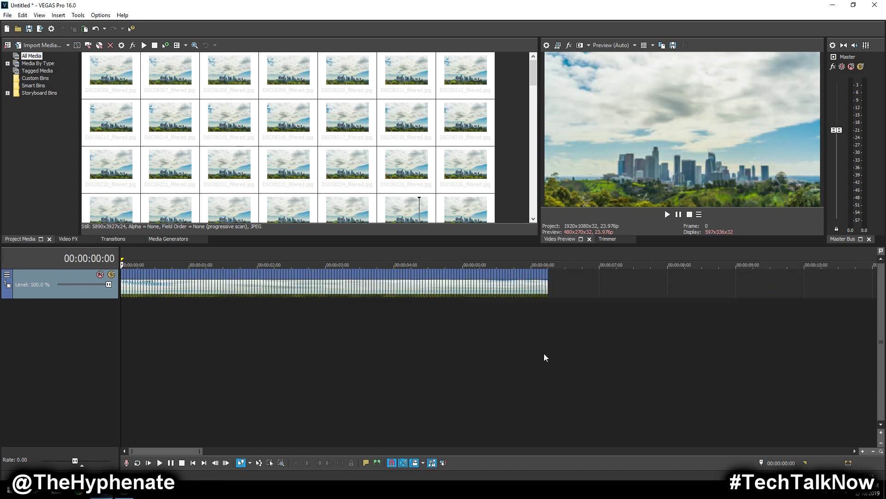
key(space)
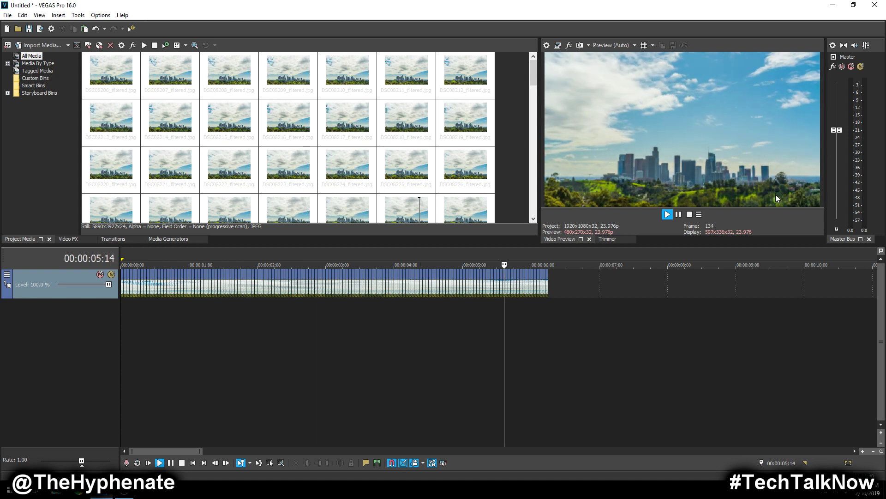
click(543, 329)
scroll(545, 325, up, 2)
scroll(567, 327, up, 4)
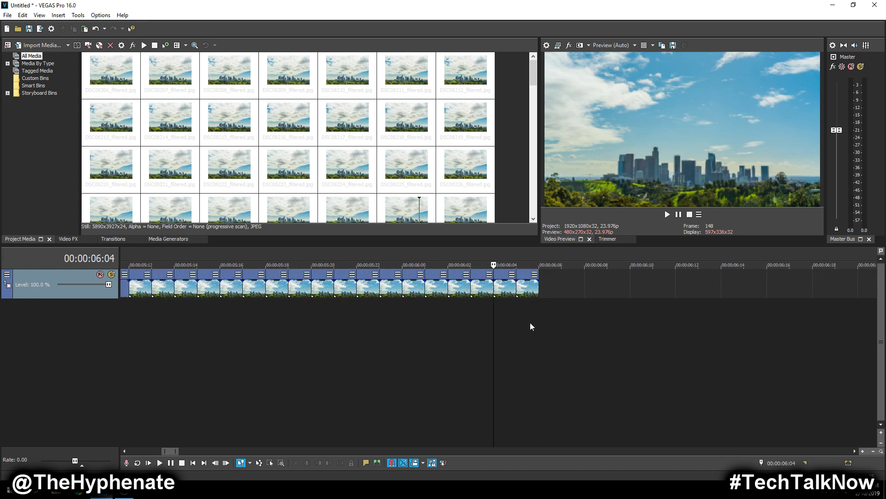
click(204, 463)
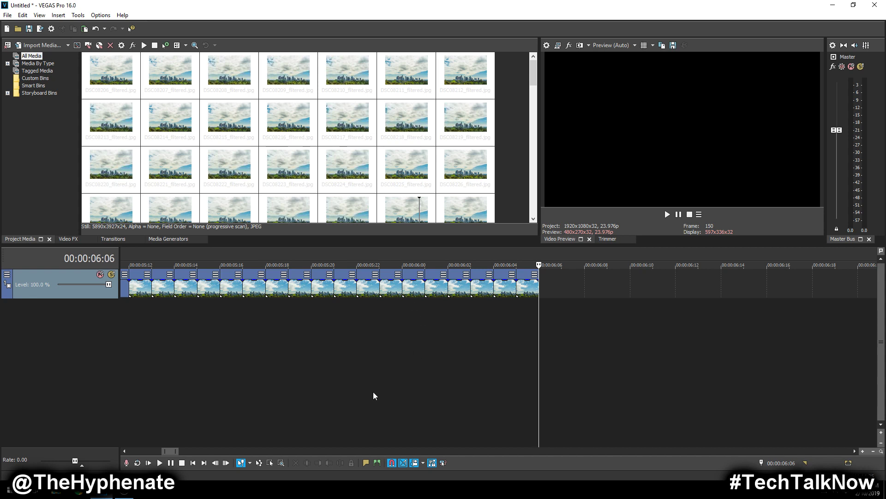
scroll(373, 391, down, 4)
drag(152, 451, 126, 444)
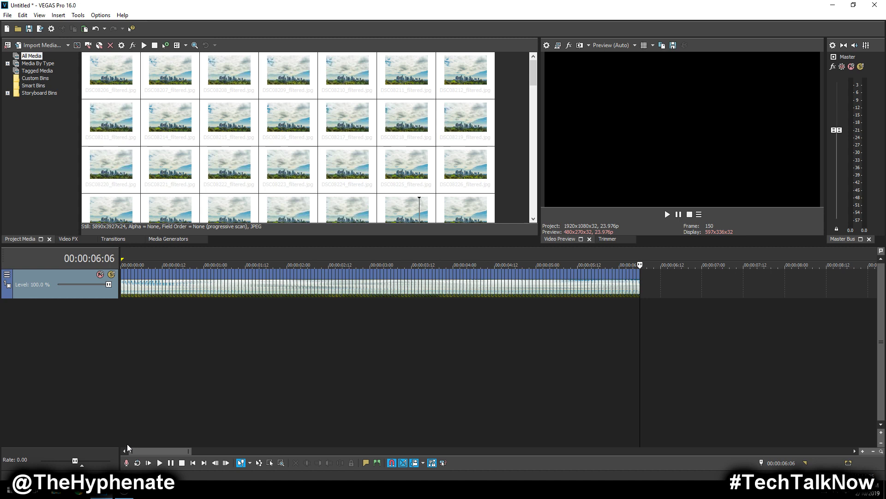
drag(189, 450, 183, 448)
click(195, 463)
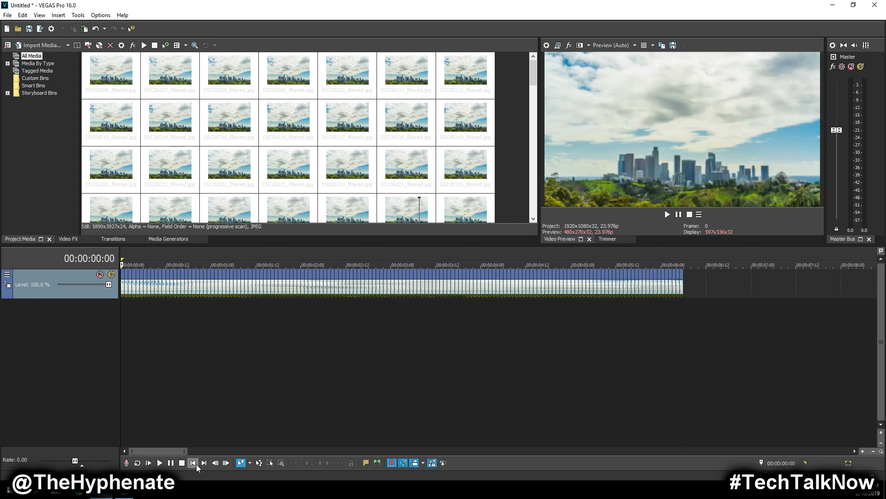
key(space)
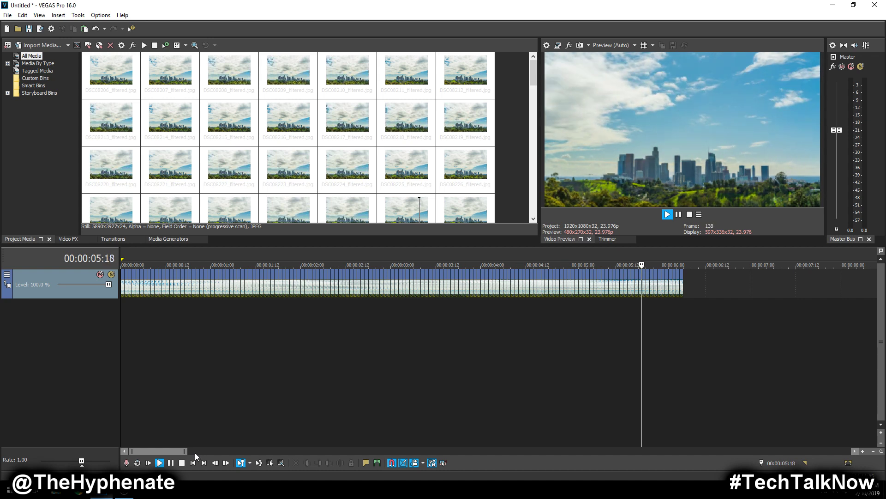
key(space)
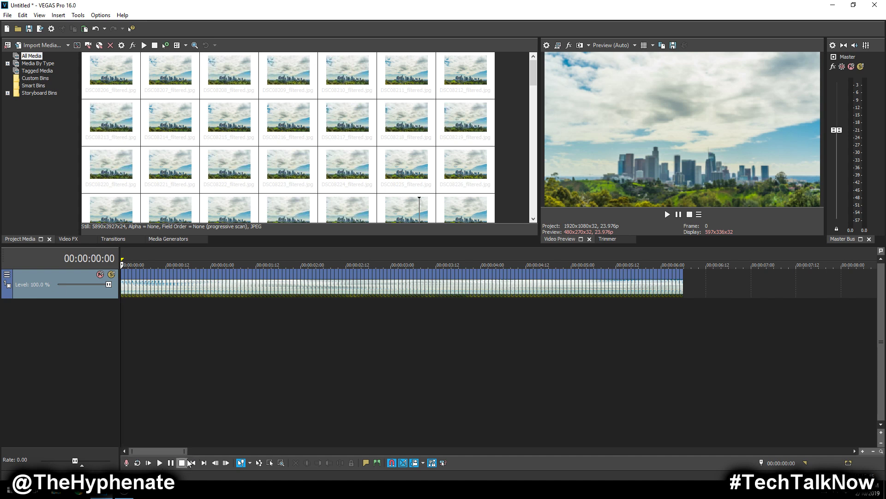
drag(188, 453, 161, 452)
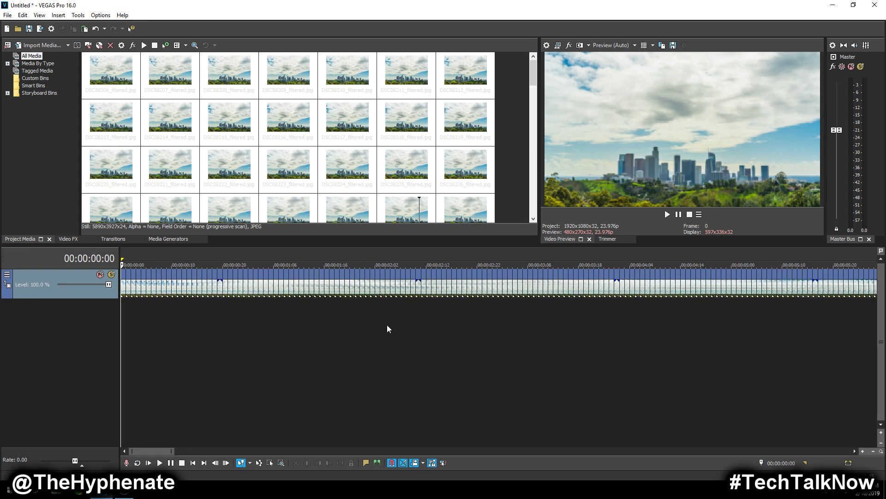
scroll(637, 338, down, 3)
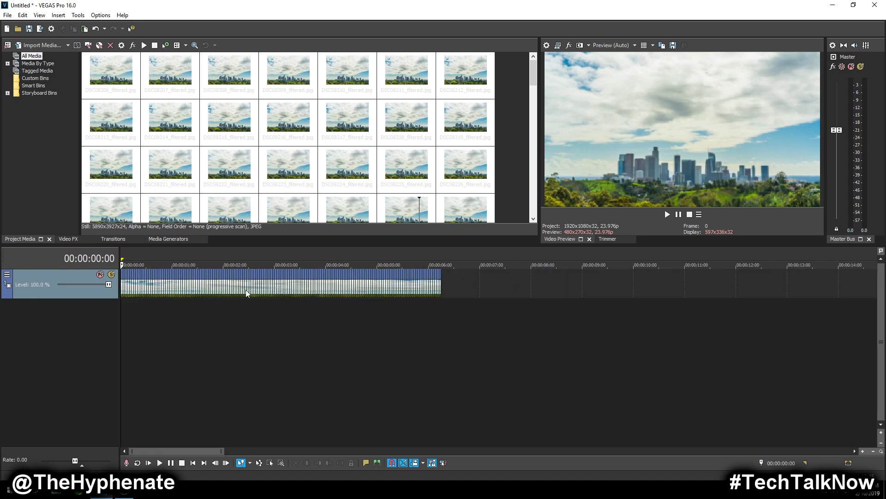
Render the project to MAGIX AVC/AAC MP4 with the HD template as 'Los Angeles Timelapse'.
click(7, 14)
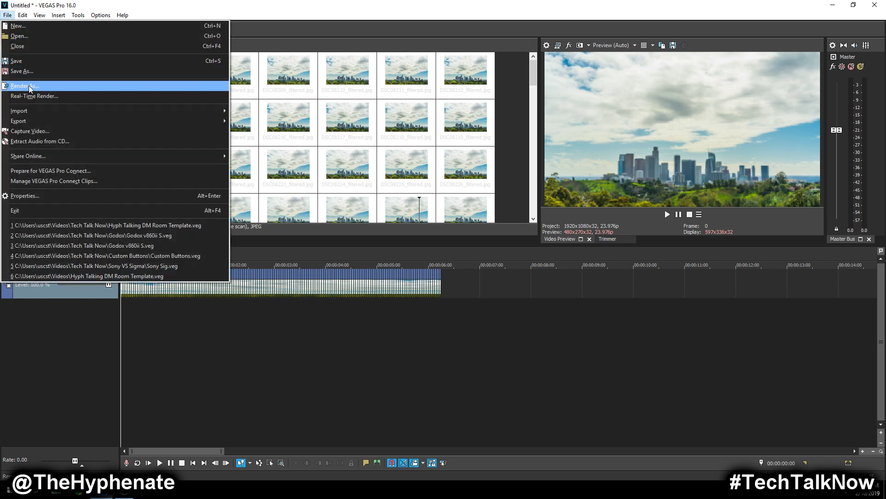
click(29, 85)
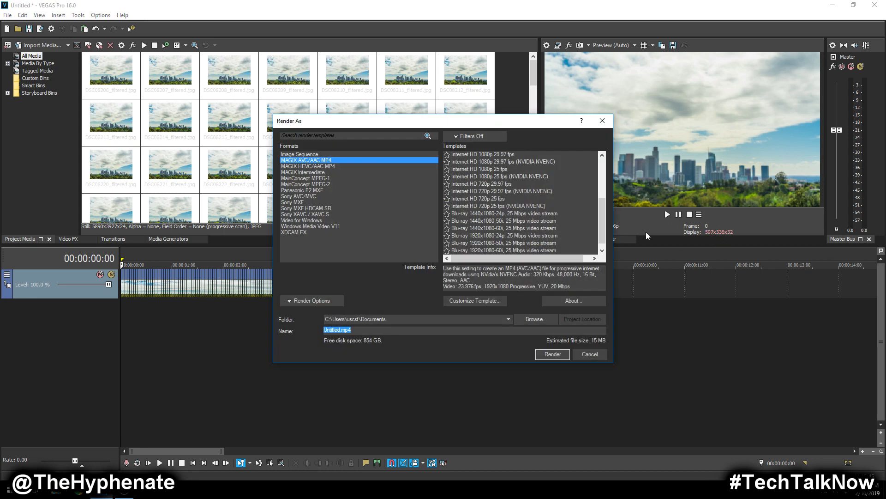
click(474, 252)
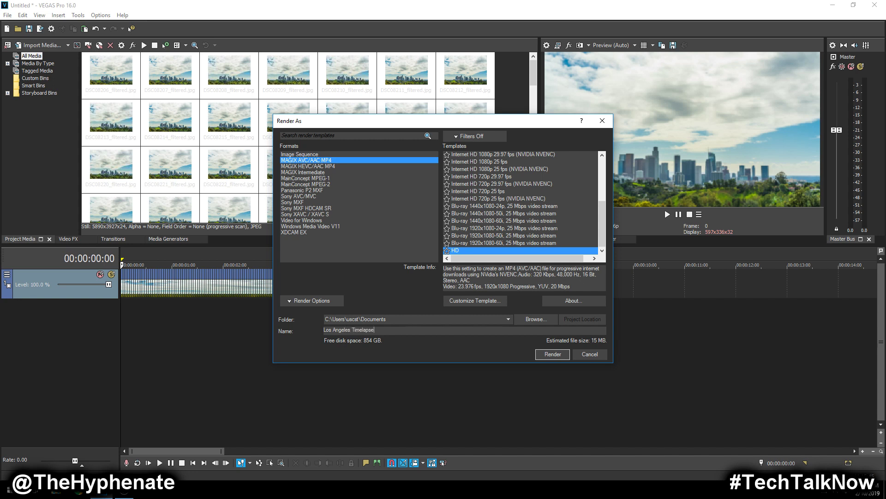
click(314, 301)
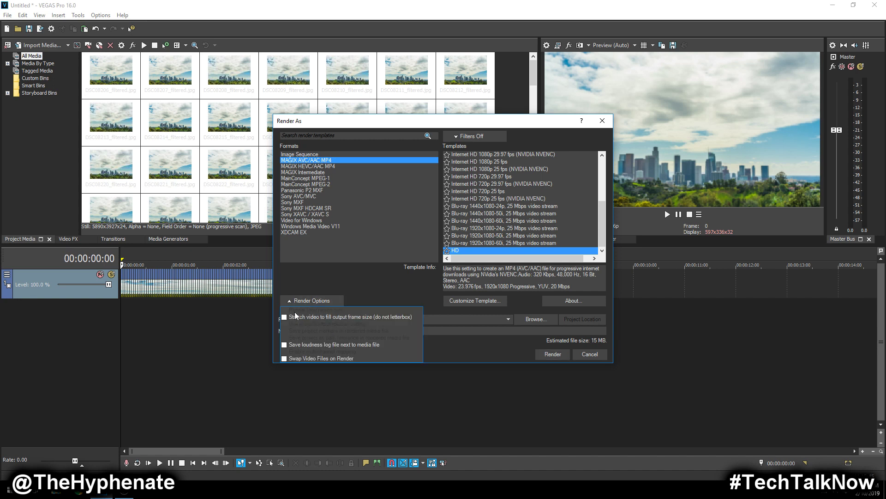
click(316, 299)
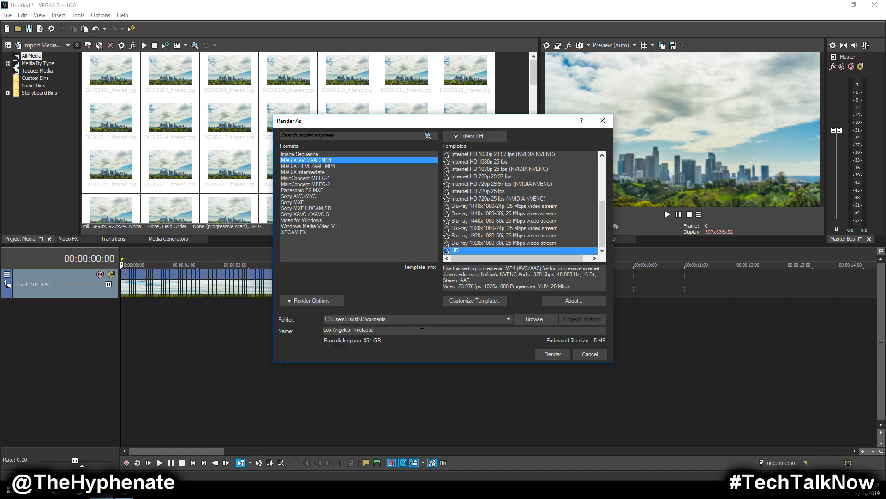
click(554, 354)
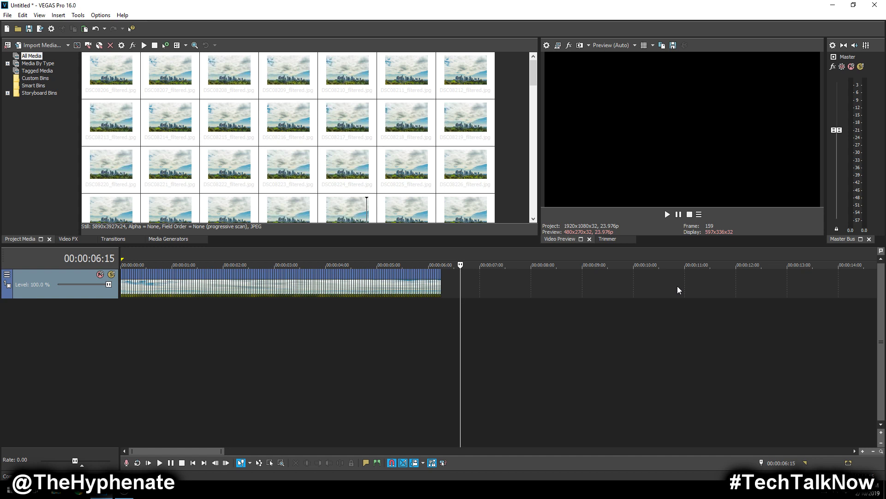
click(437, 292)
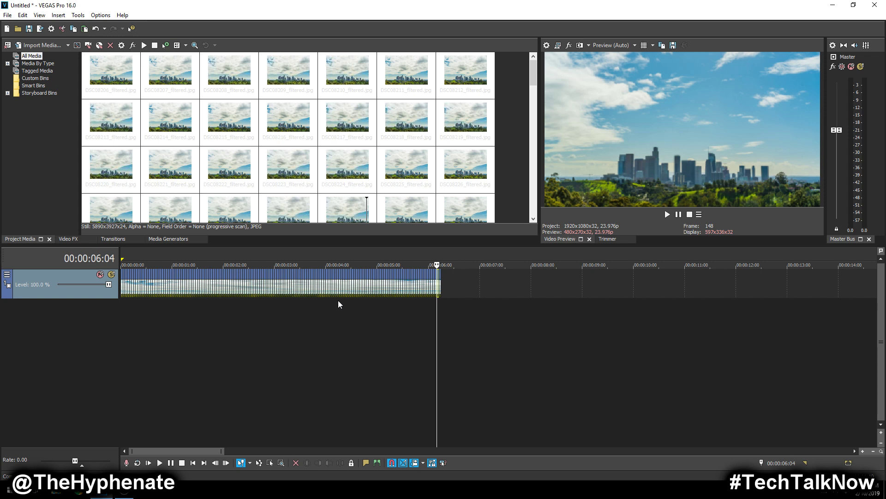
click(441, 295)
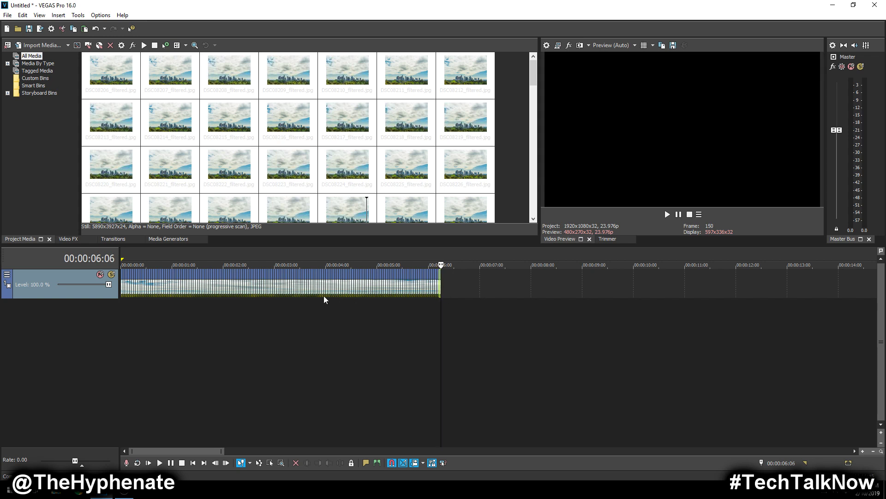
click(249, 320)
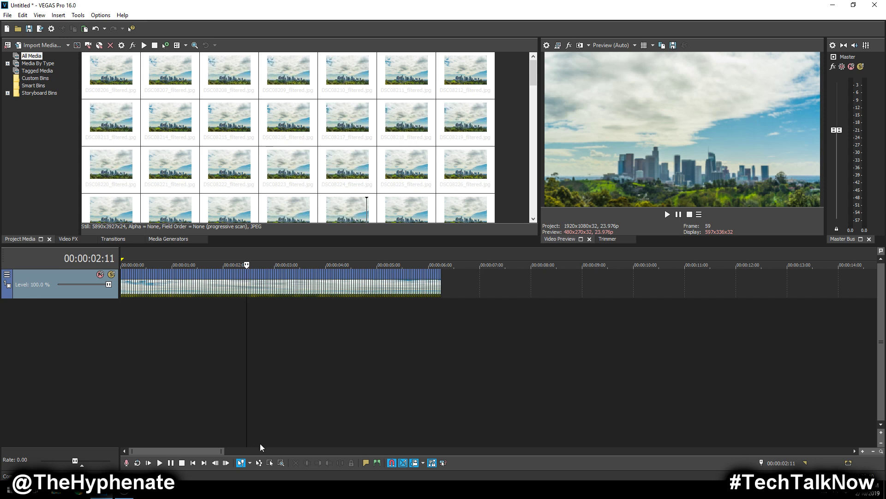
scroll(140, 312, up, 4)
click(138, 308)
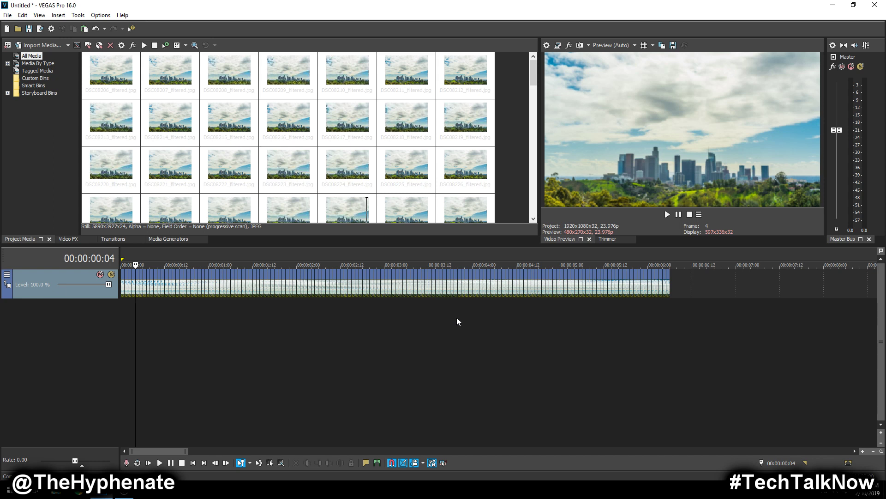
scroll(457, 322, down, 3)
click(447, 287)
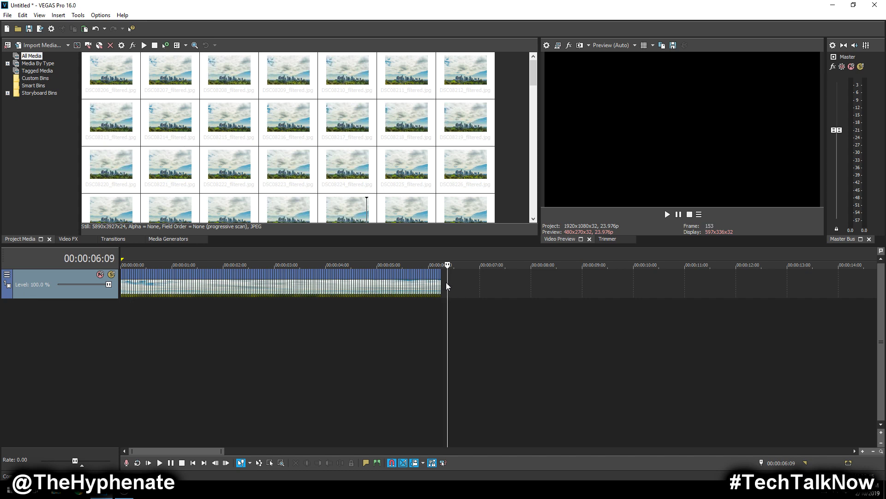